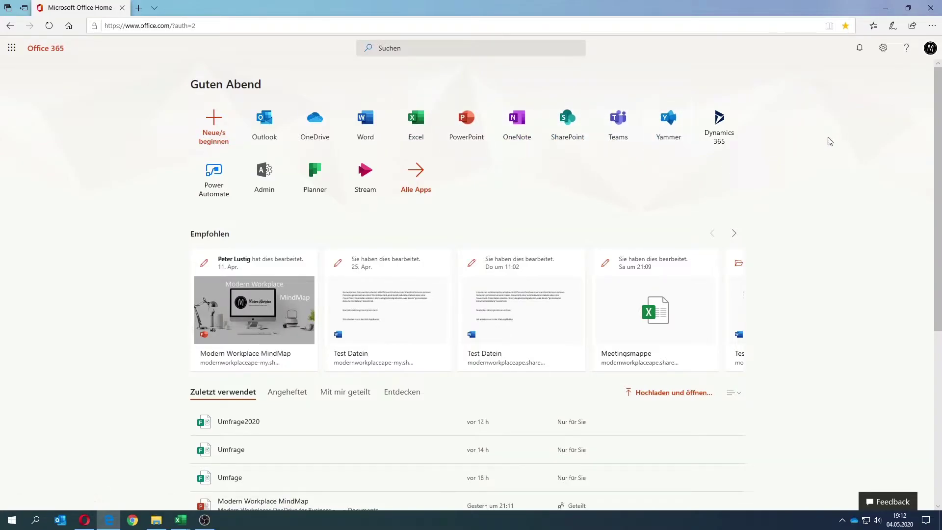
Reduce the browser window and create a desktop shortcut from the Office 365 Teams tile, allowing the copy to the computer.
{"action": "left_click", "coordinate": [908, 7]}
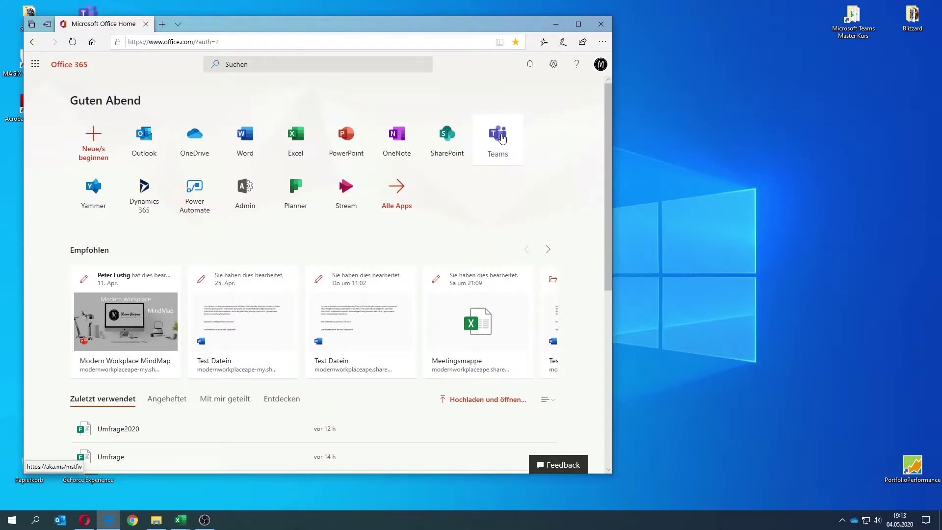
{"action": "left_click_drag", "start_coordinate": [502, 139], "coordinate": [712, 156]}
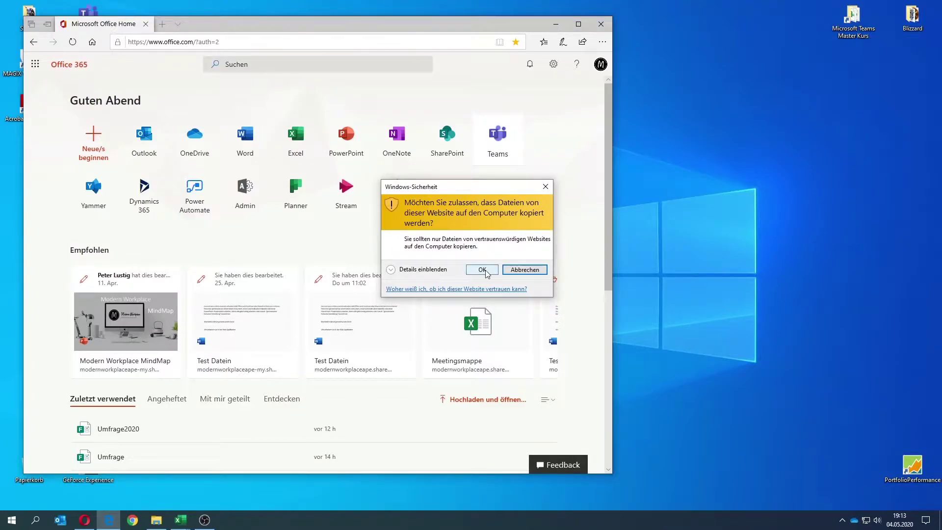
{"action": "left_click", "coordinate": [483, 270]}
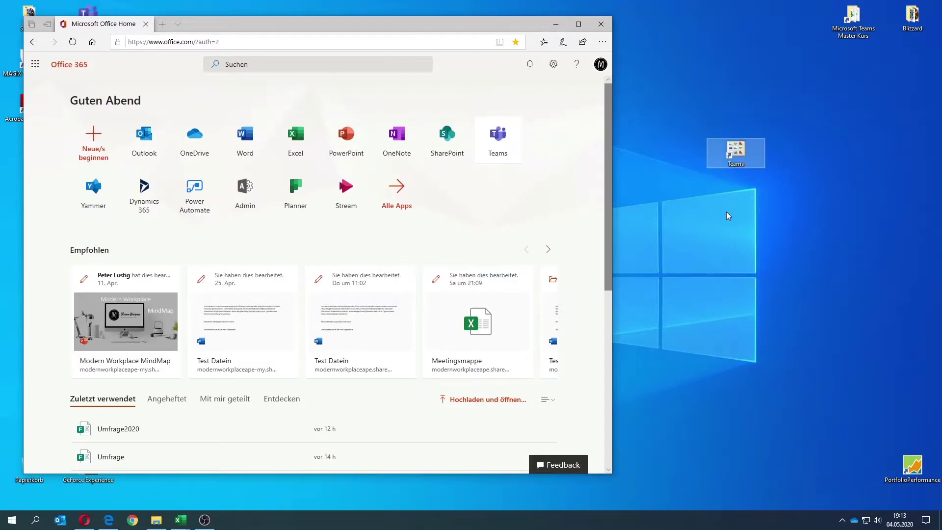
Open the new Teams shortcut's icon selection and browse for icons in C:\Program Files (x86)\Teams Installer.
{"action": "right_click", "coordinate": [734, 150]}
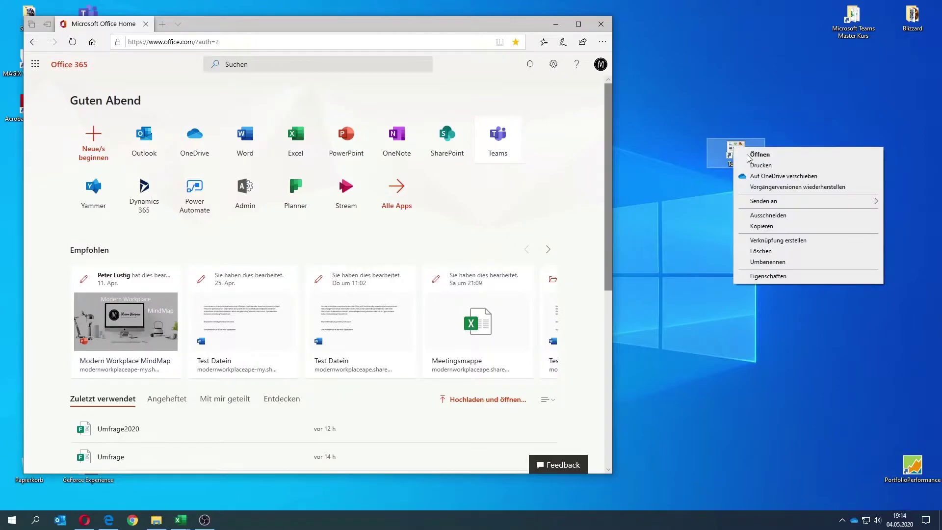
{"action": "left_click", "coordinate": [768, 276]}
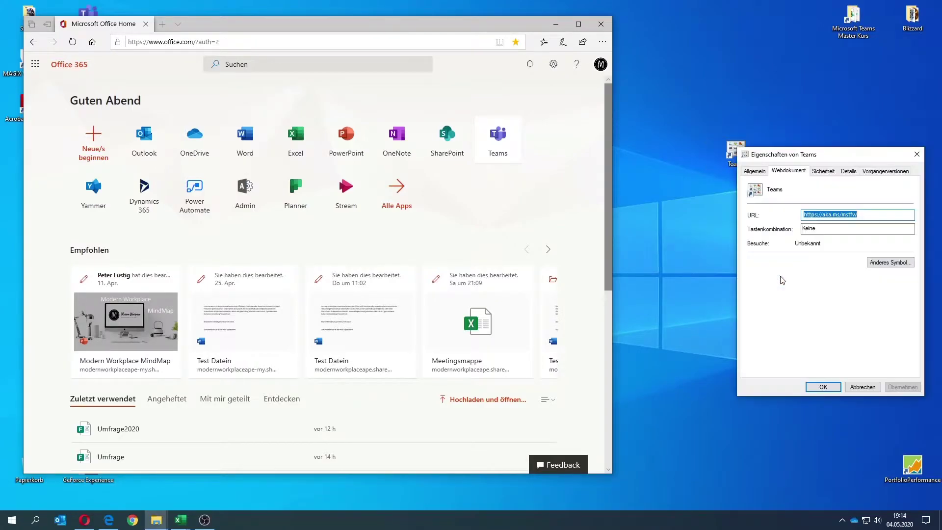
{"action": "left_click", "coordinate": [881, 264]}
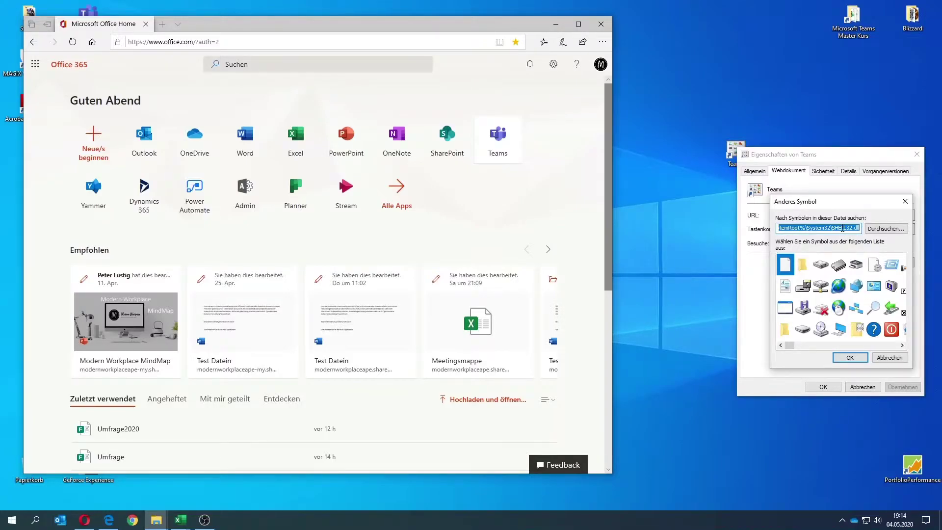
{"action": "type", "text": "C:\\Program Files (x86)\\Teams Installer"}
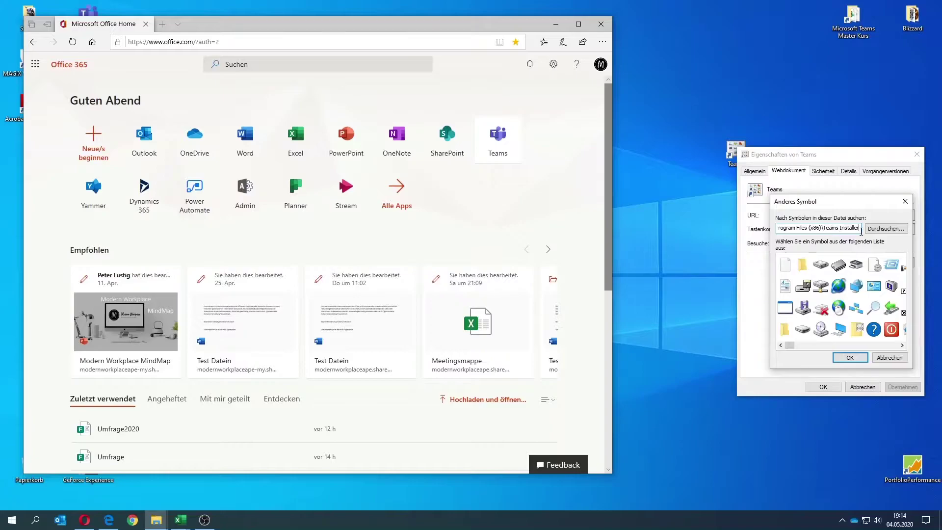
{"action": "left_click", "coordinate": [886, 228]}
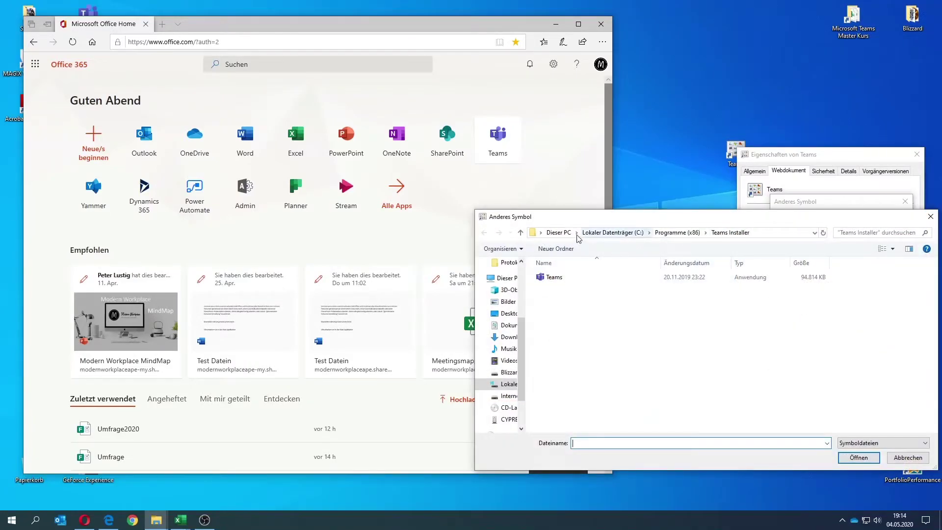
Navigate from Dieser PC through drive C: and Programme (x86) to Teams Installer and load the Teams application as icon source.
{"action": "left_click", "coordinate": [558, 232]}
{"action": "left_click_drag", "start_coordinate": [640, 216], "coordinate": [397, 109]}
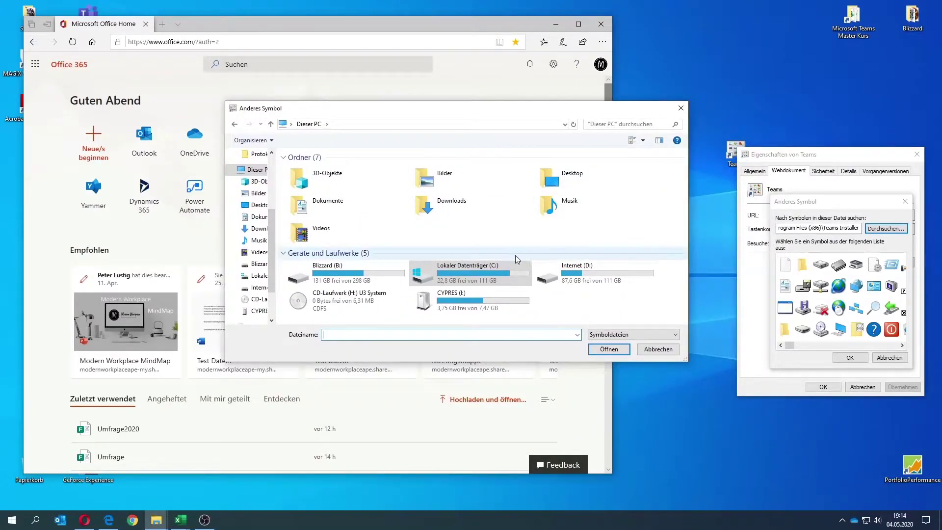
{"action": "double_click", "coordinate": [493, 273]}
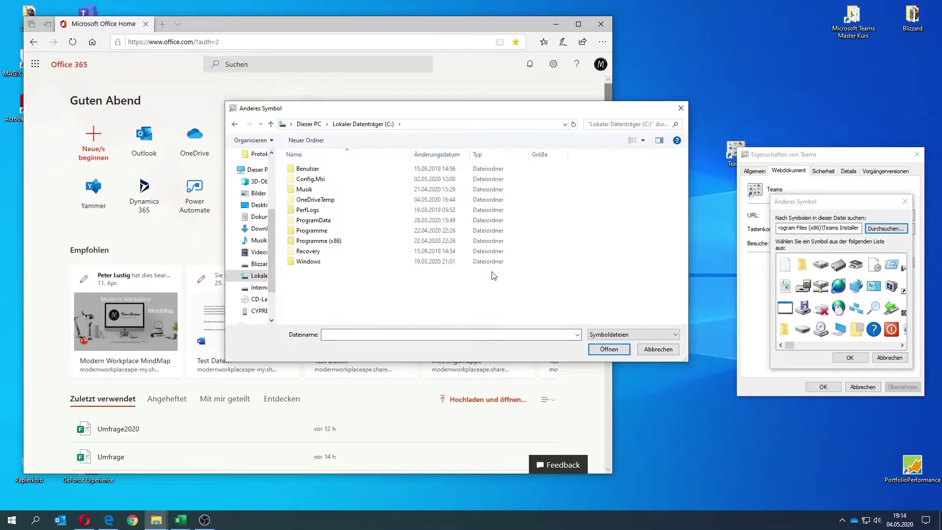
{"action": "double_click", "coordinate": [338, 241]}
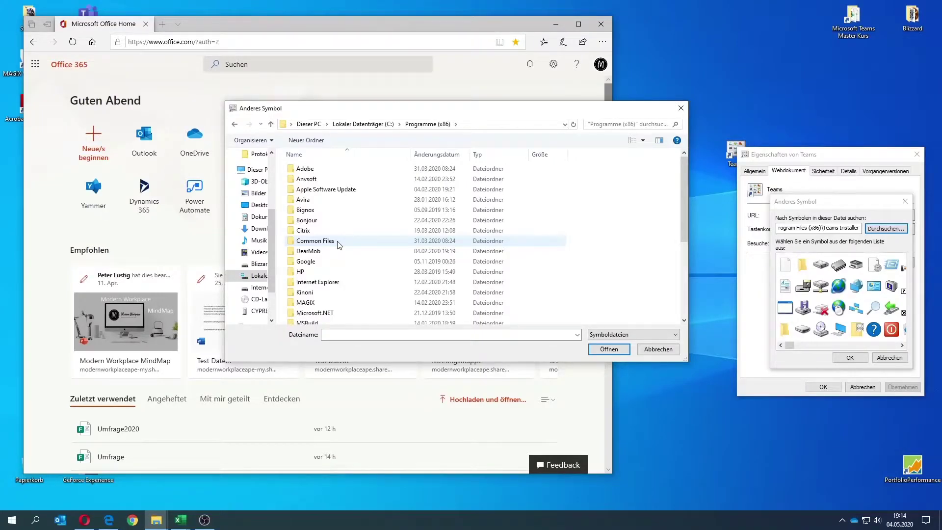
{"action": "left_click", "coordinate": [333, 252]}
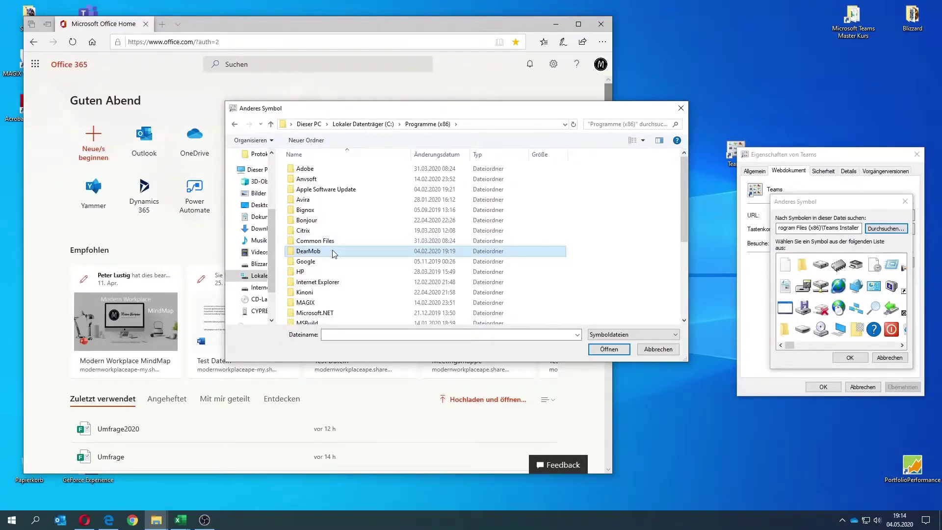
{"action": "scroll", "coordinate": [333, 251], "scroll_direction": "down", "scroll_amount": 5}
{"action": "left_click", "coordinate": [339, 216]}
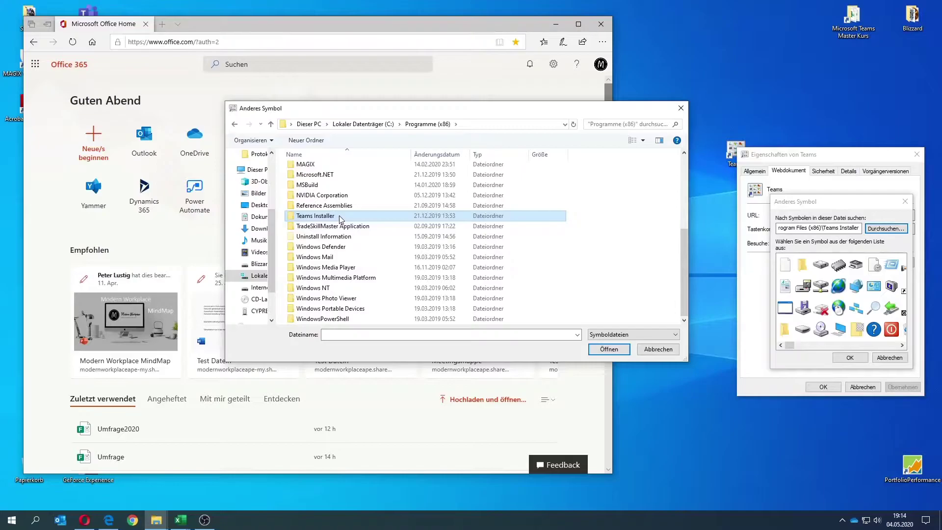
{"action": "double_click", "coordinate": [340, 218]}
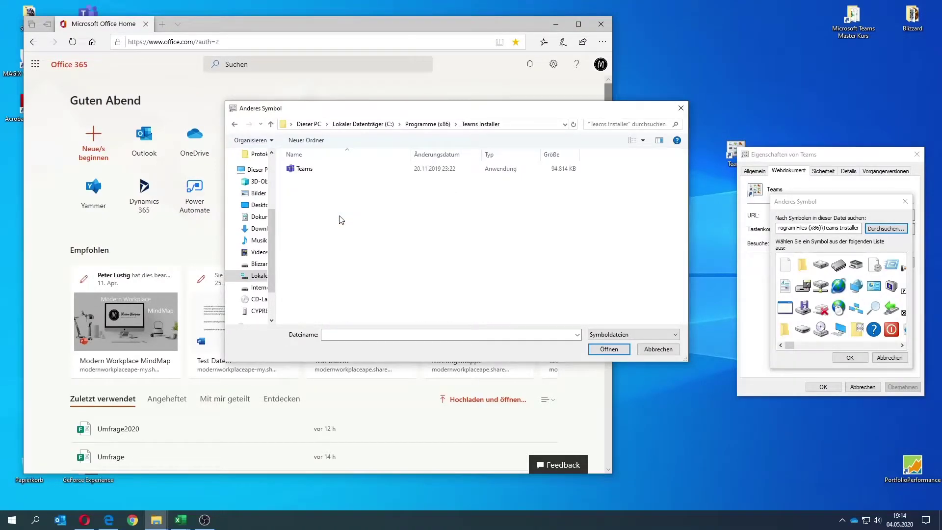
{"action": "left_click", "coordinate": [296, 172]}
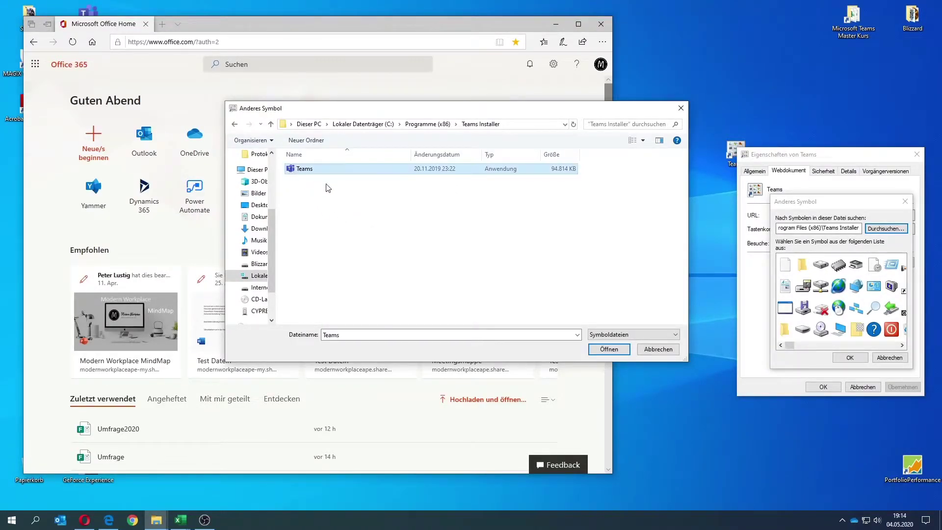
{"action": "left_click", "coordinate": [608, 349]}
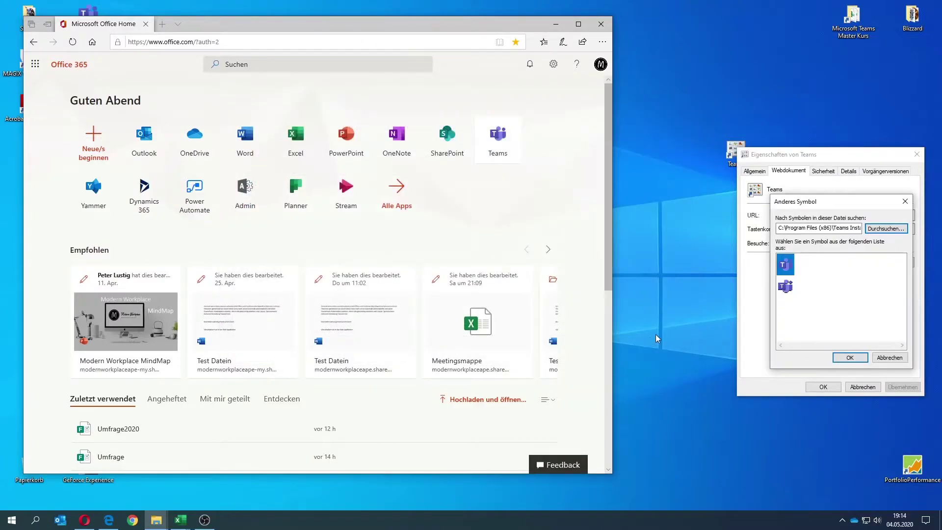
Assign the first of the listed Teams icons to the shortcut and apply the changed properties.
{"action": "left_click", "coordinate": [788, 290]}
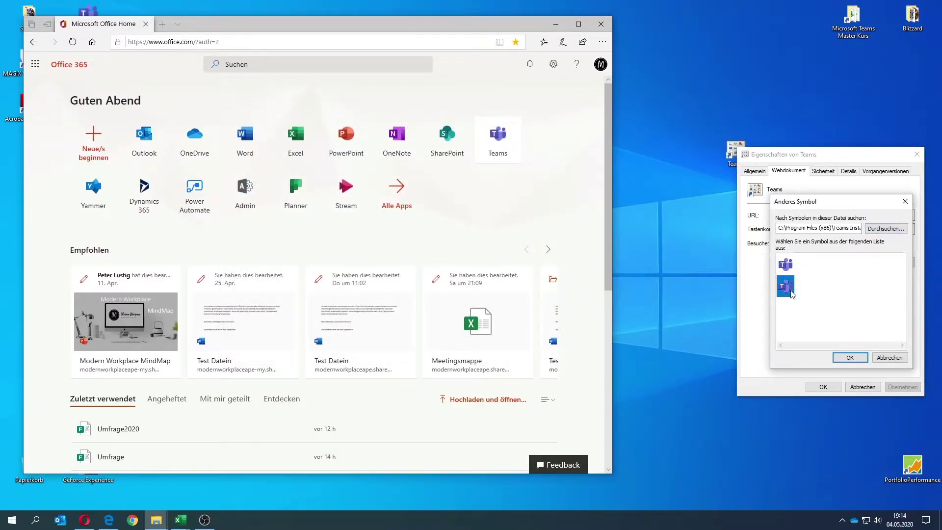
{"action": "left_click", "coordinate": [787, 266]}
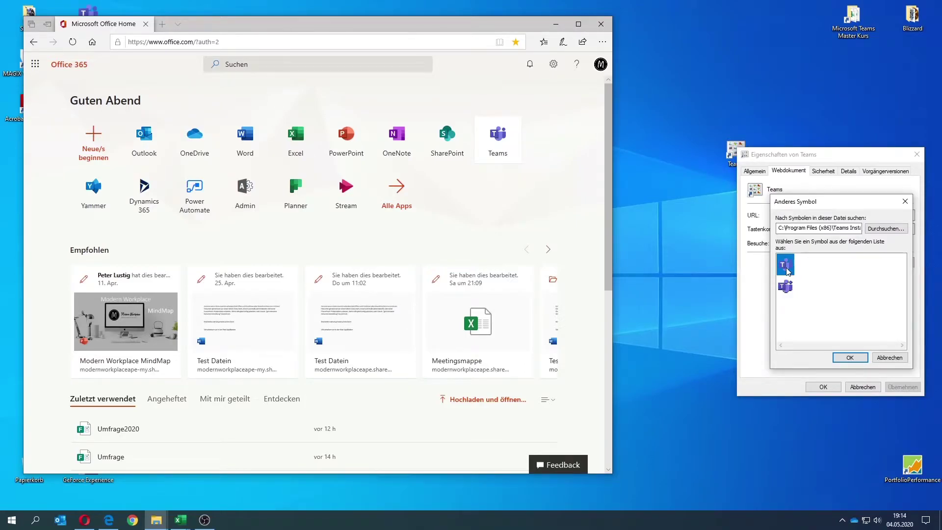
{"action": "left_click", "coordinate": [844, 358]}
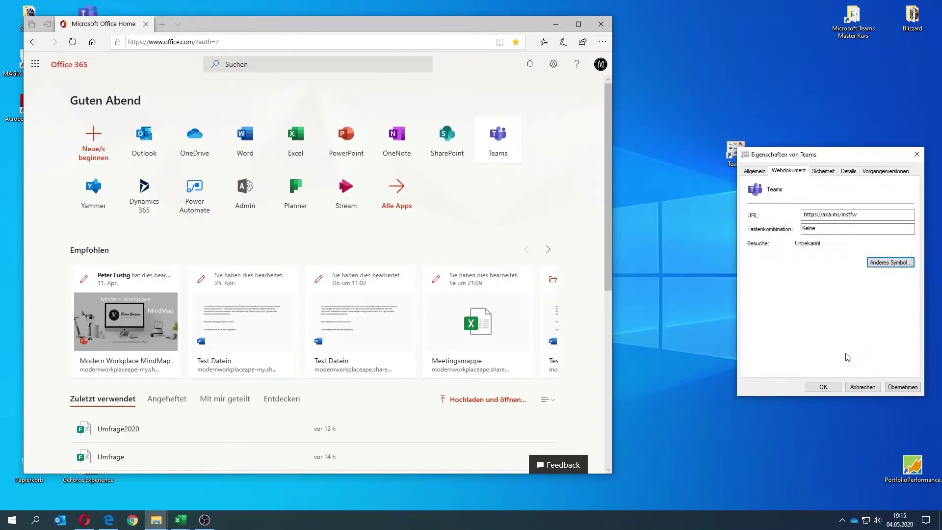
{"action": "left_click", "coordinate": [907, 388]}
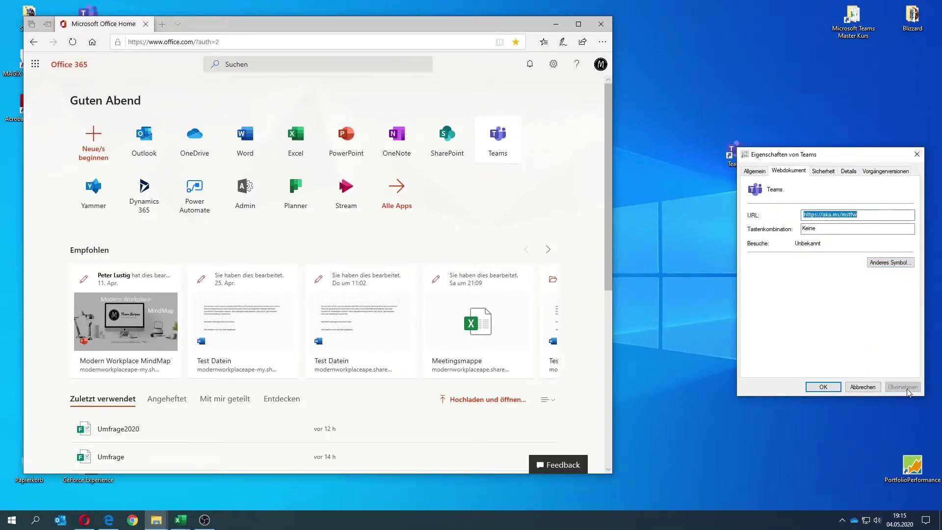
{"action": "left_click", "coordinate": [824, 387]}
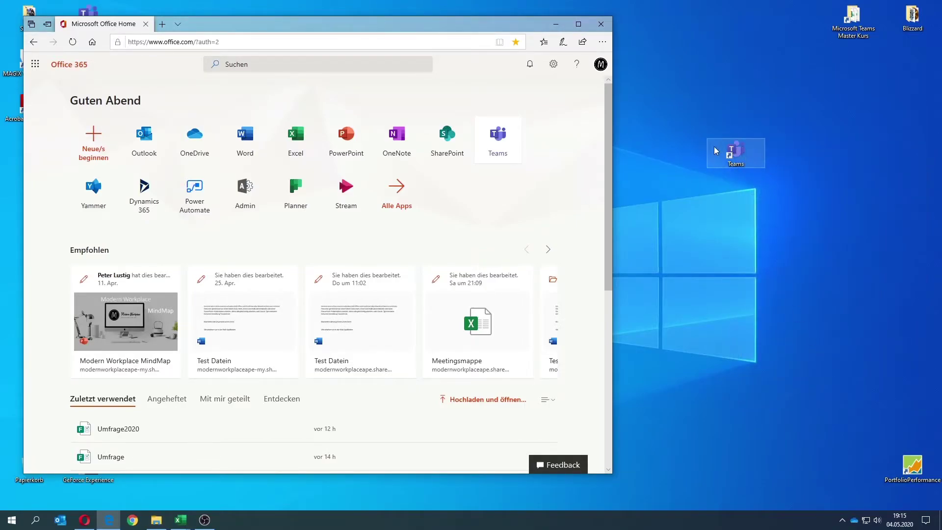
Close the browser and place the new Teams shortcut and the Microsoft Teams shortcut one above the other on the desktop.
{"action": "left_click", "coordinate": [600, 23]}
{"action": "left_click_drag", "start_coordinate": [731, 154], "coordinate": [375, 18]}
{"action": "left_click_drag", "start_coordinate": [91, 20], "coordinate": [387, 54]}
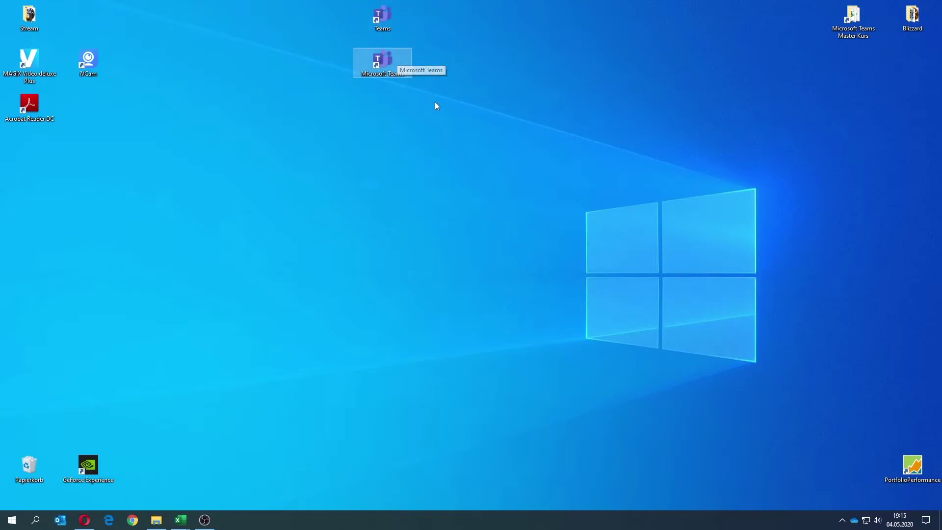
Return the Microsoft Teams shortcut to its place above iVCam and move the Teams shortcut to a free area nearer the desktop's middle.
{"action": "left_click_drag", "start_coordinate": [386, 66], "coordinate": [302, 57]}
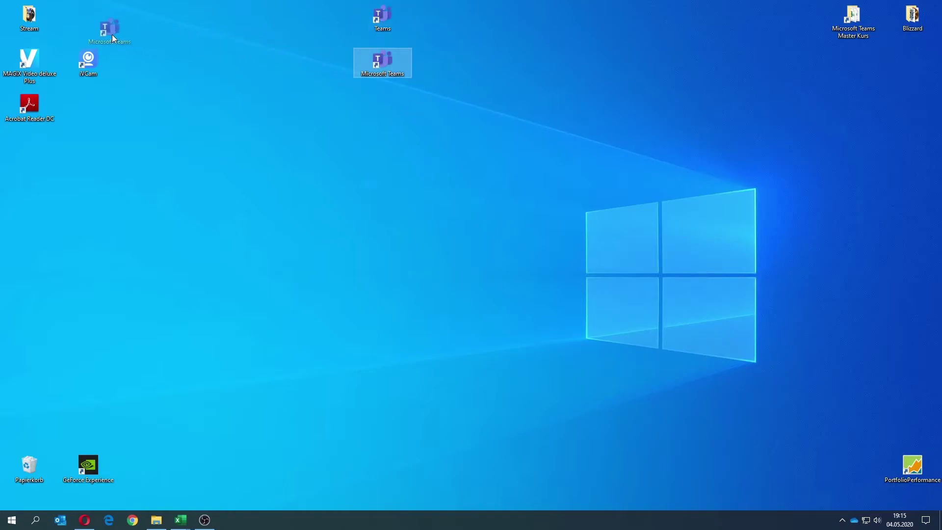
{"action": "left_click_drag", "start_coordinate": [92, 28], "coordinate": [92, 25]}
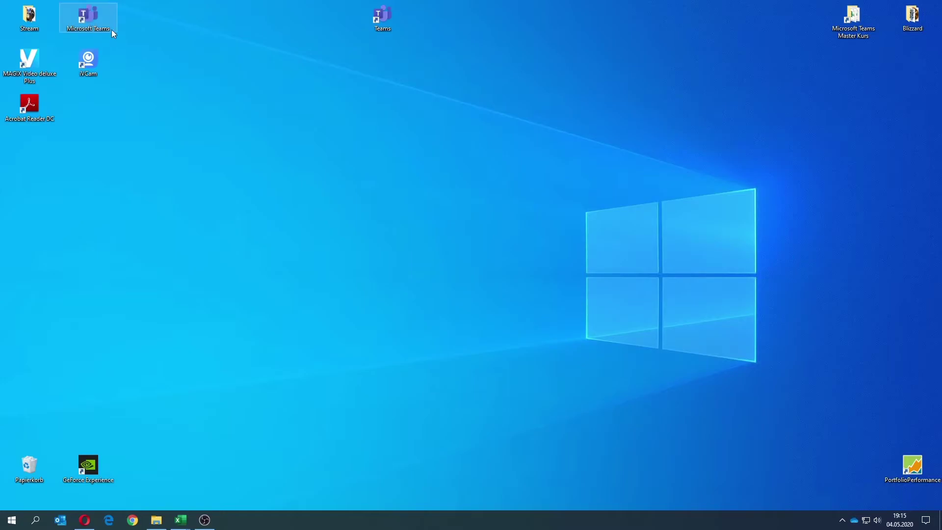
{"action": "left_click", "coordinate": [380, 30]}
{"action": "left_click_drag", "start_coordinate": [390, 21], "coordinate": [390, 81]}
{"action": "left_click_drag", "start_coordinate": [403, 203], "coordinate": [399, 204]}
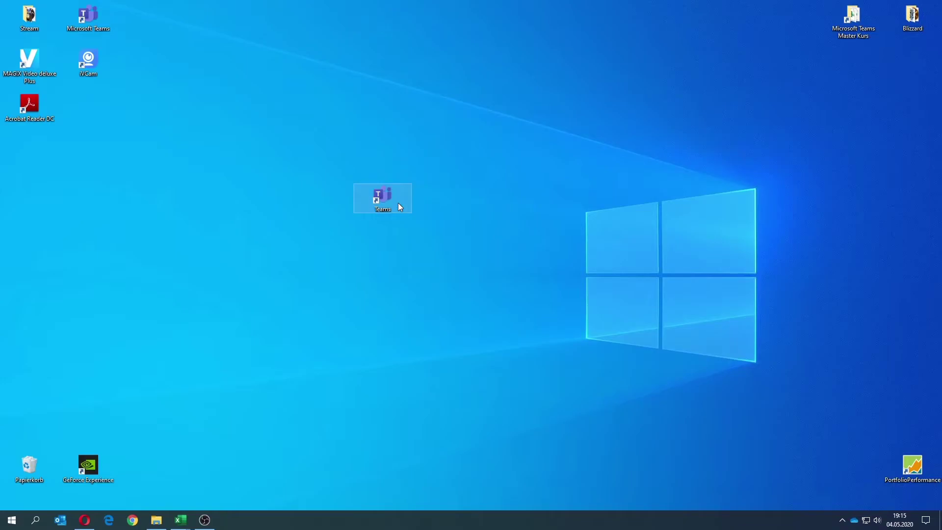
{"action": "left_click", "coordinate": [439, 253]}
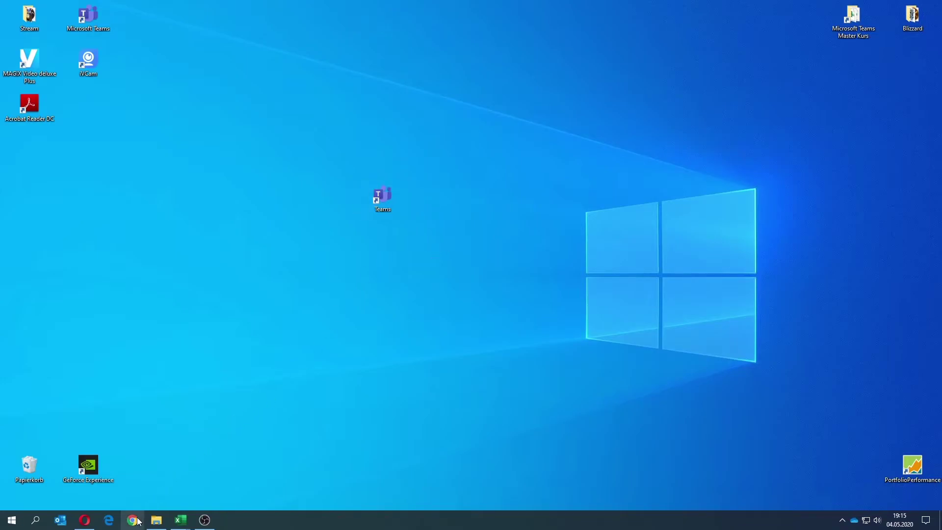
Launch the web version of Teams from the new desktop shortcut in a maximised window and show the teams list.
{"action": "double_click", "coordinate": [381, 198]}
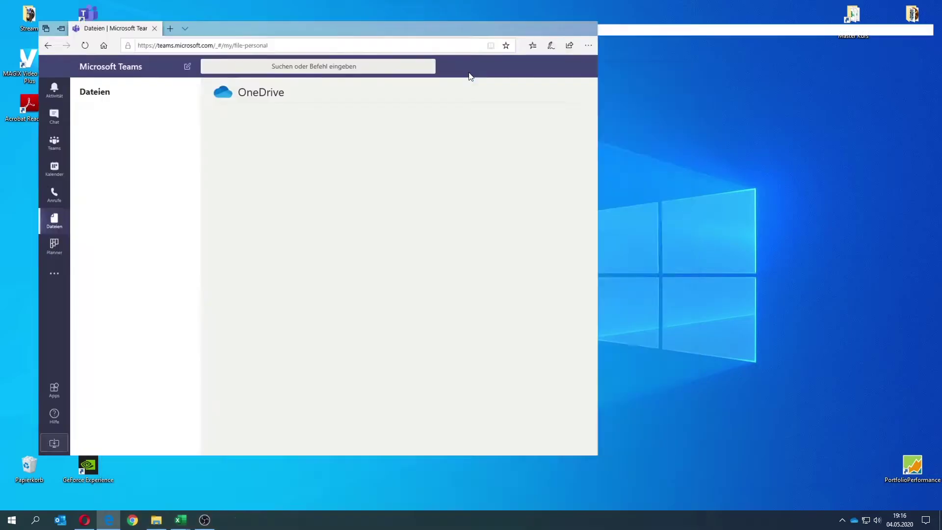
{"action": "double_click", "coordinate": [468, 74]}
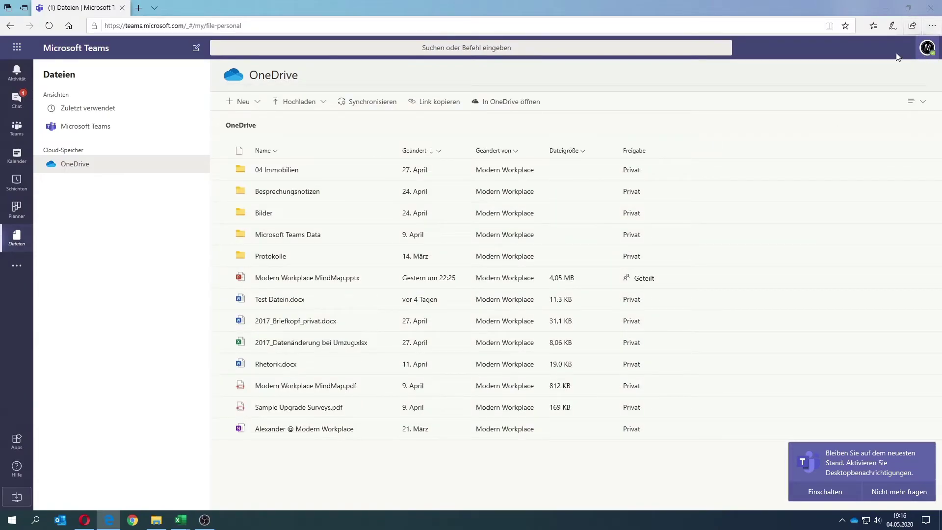
{"action": "left_click", "coordinate": [11, 130]}
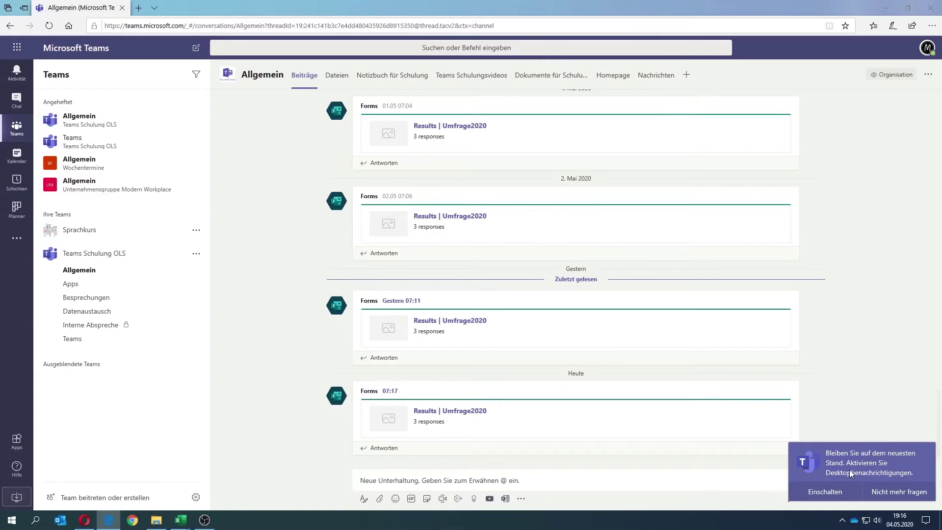
Try to turn on desktop notifications for Teams and dismiss the browser's notification settings prompt.
{"action": "left_click", "coordinate": [834, 496]}
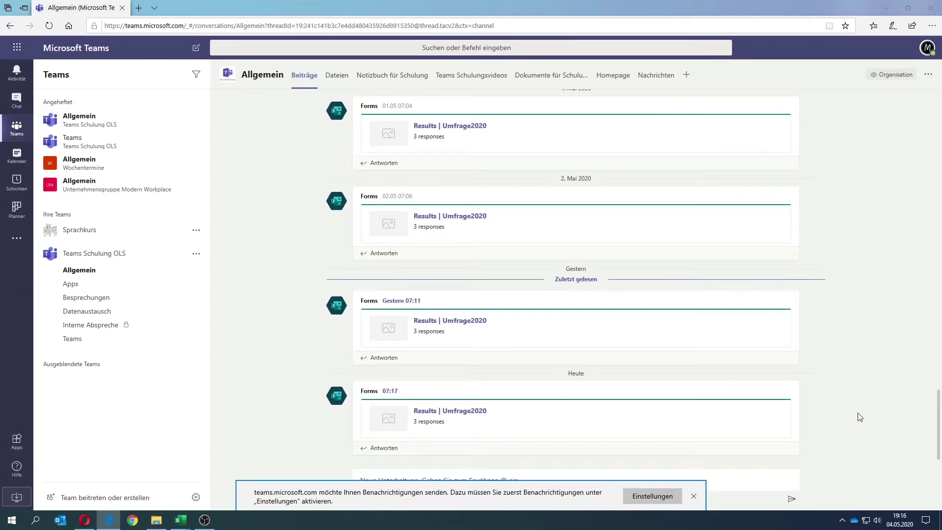
{"action": "left_click", "coordinate": [692, 497]}
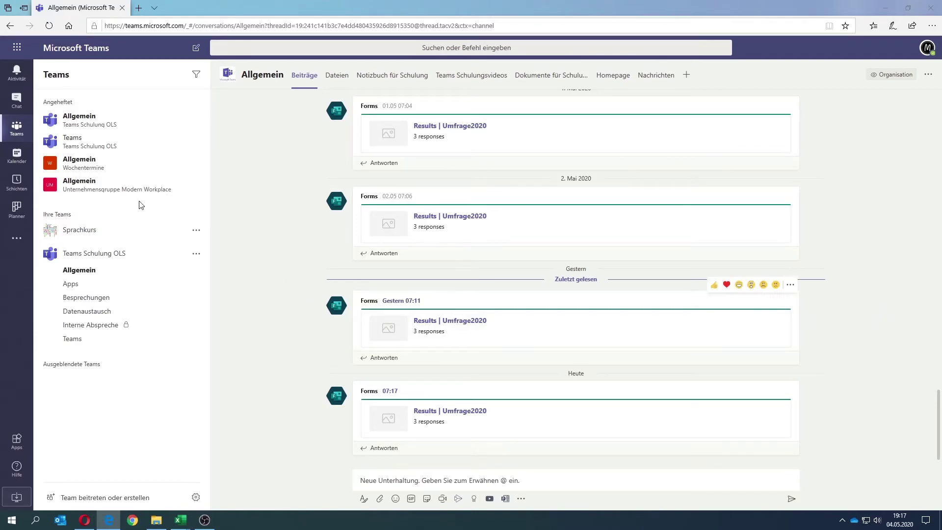
Look through the activity feed, chat, calendar, Planner and files areas of the Teams web app.
{"action": "left_click", "coordinate": [24, 81]}
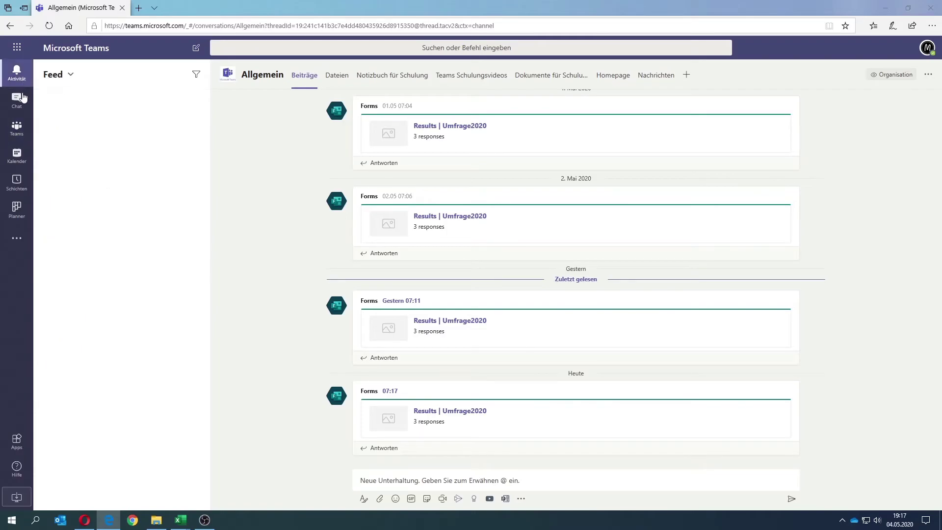
{"action": "left_click", "coordinate": [21, 103]}
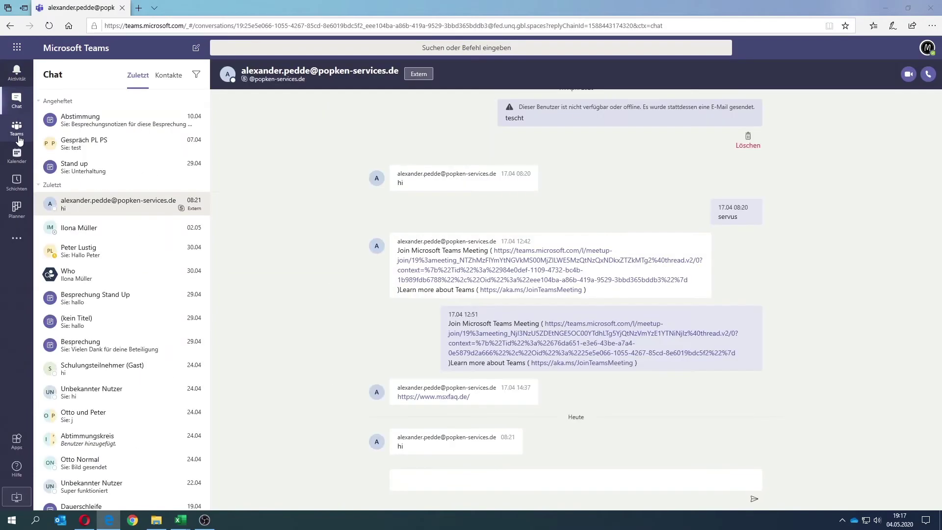
{"action": "left_click", "coordinate": [19, 150]}
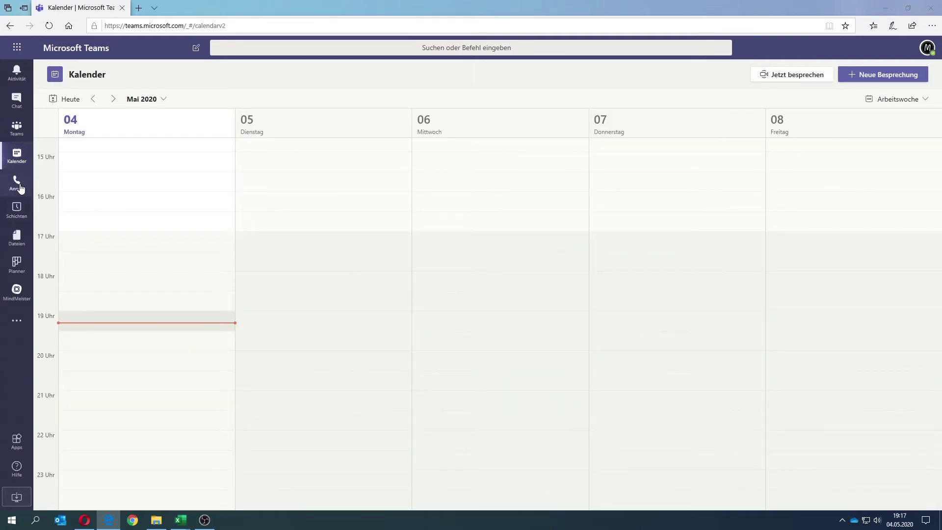
{"action": "left_click", "coordinate": [16, 262]}
{"action": "left_click", "coordinate": [16, 238]}
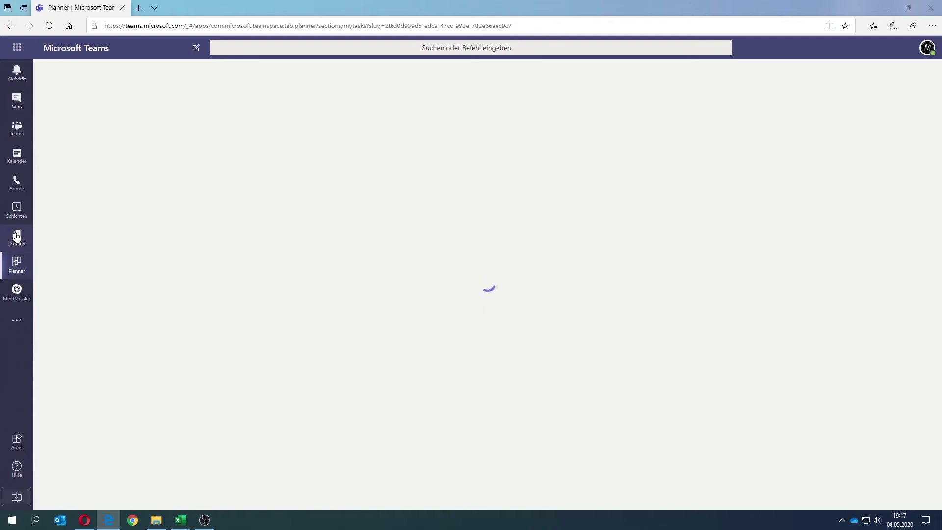